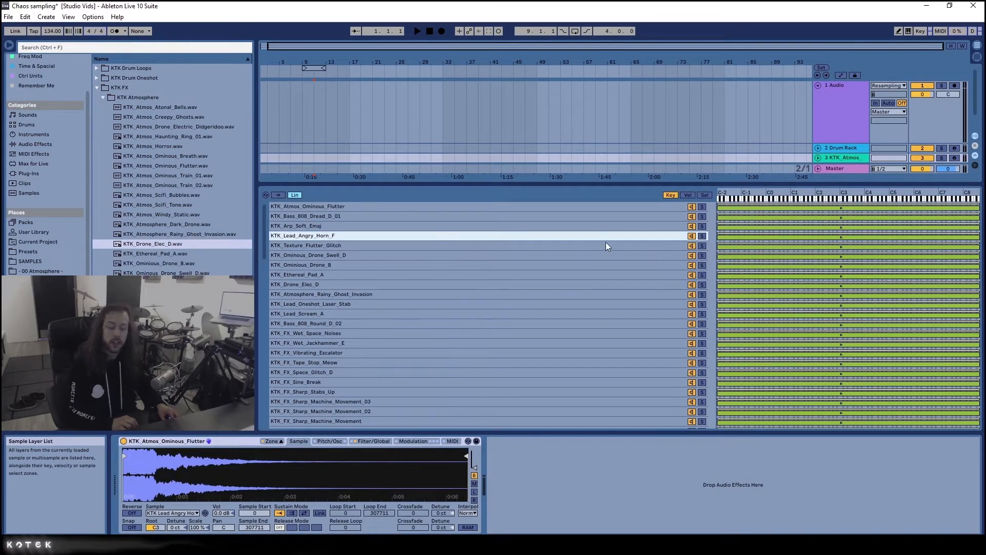
Distribute the velocity ranges of all sample layers equally across the velocity zone.
{"action": "left_click", "coordinate": [688, 195]}
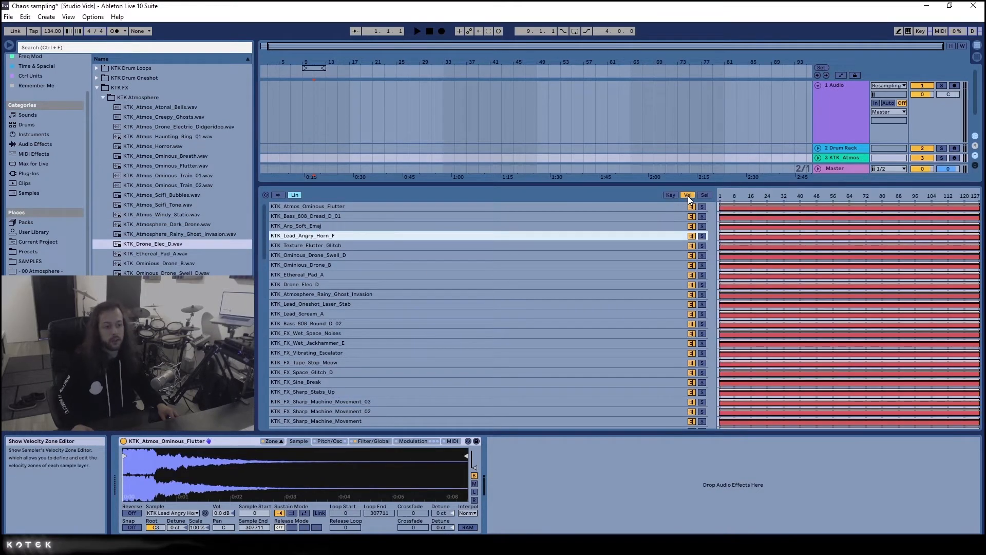
{"action": "right_click", "coordinate": [738, 196]}
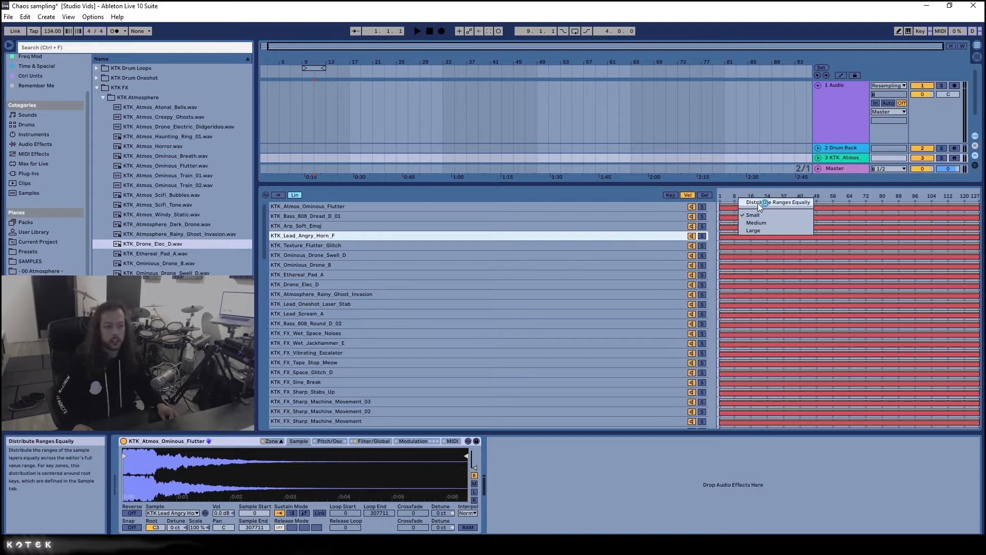
{"action": "left_click", "coordinate": [757, 203]}
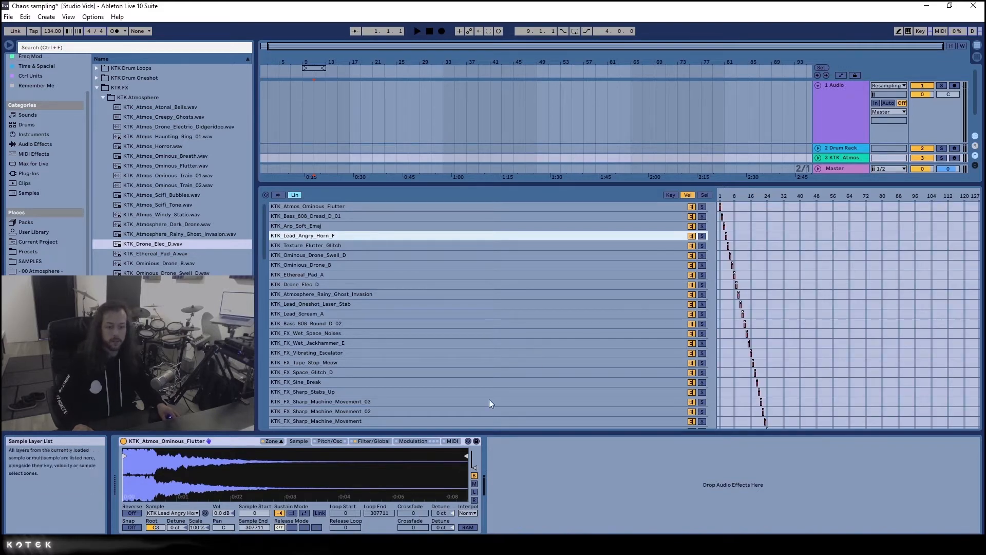
Select all sample layers and set their key tracking Scale to 0 % so pitch stays fixed.
{"action": "left_click", "coordinate": [374, 441]}
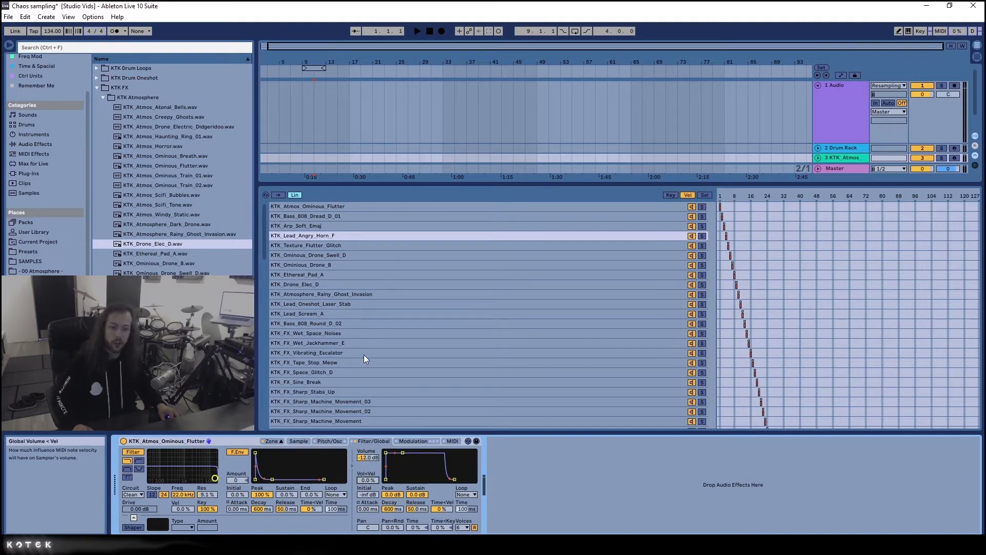
{"action": "left_click", "coordinate": [365, 255]}
{"action": "key", "text": "ctrl+a"}
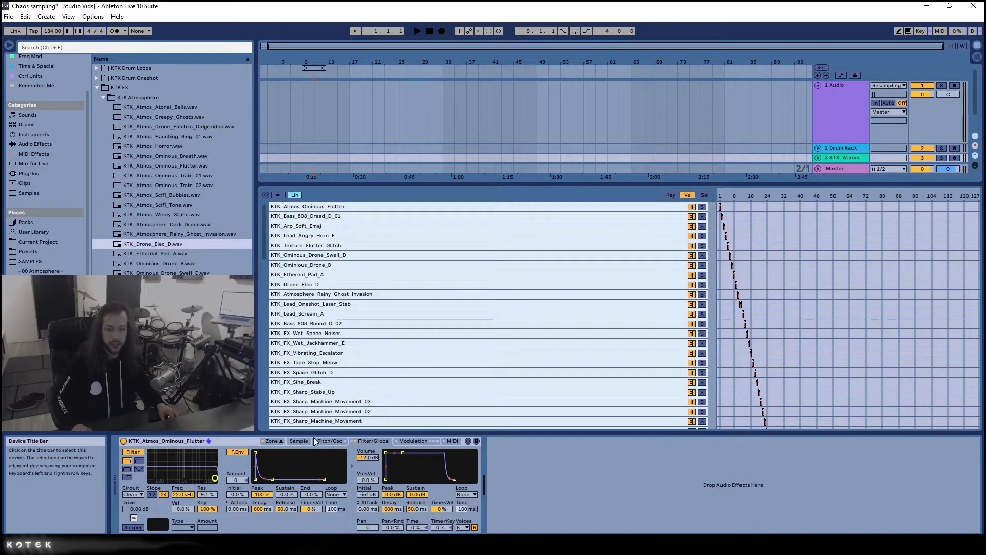
{"action": "left_click", "coordinate": [301, 441]}
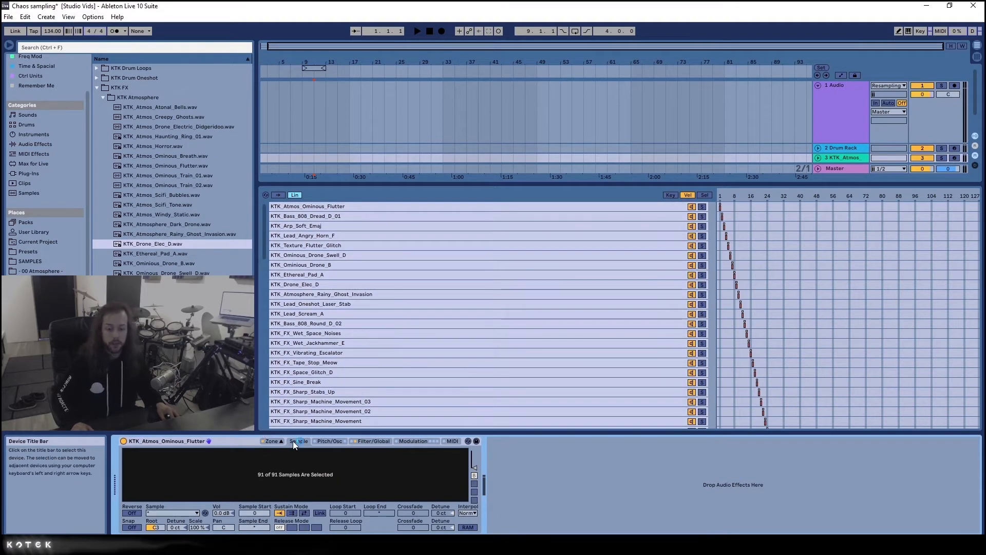
{"action": "left_click", "coordinate": [199, 529]}
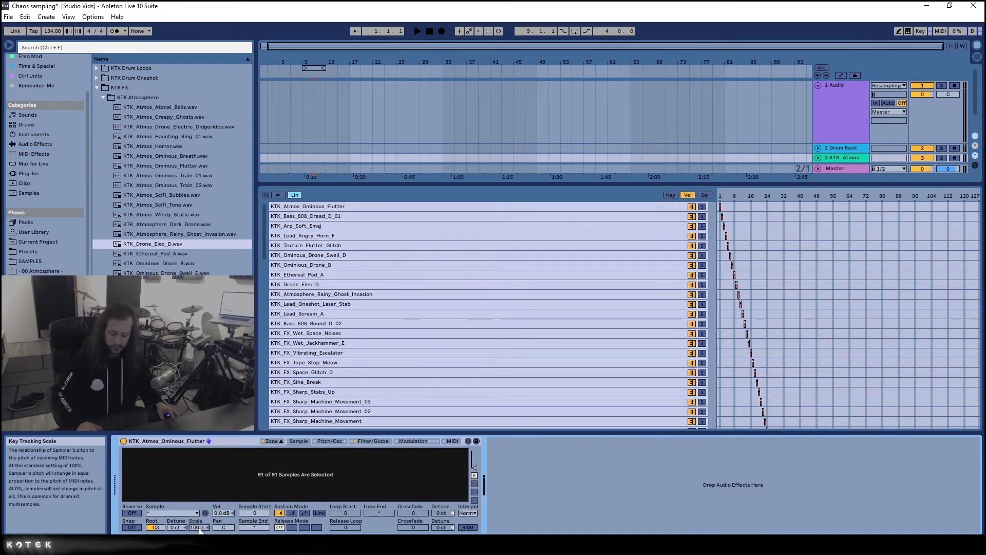
{"action": "type", "text": "0"}
{"action": "key", "text": "Return"}
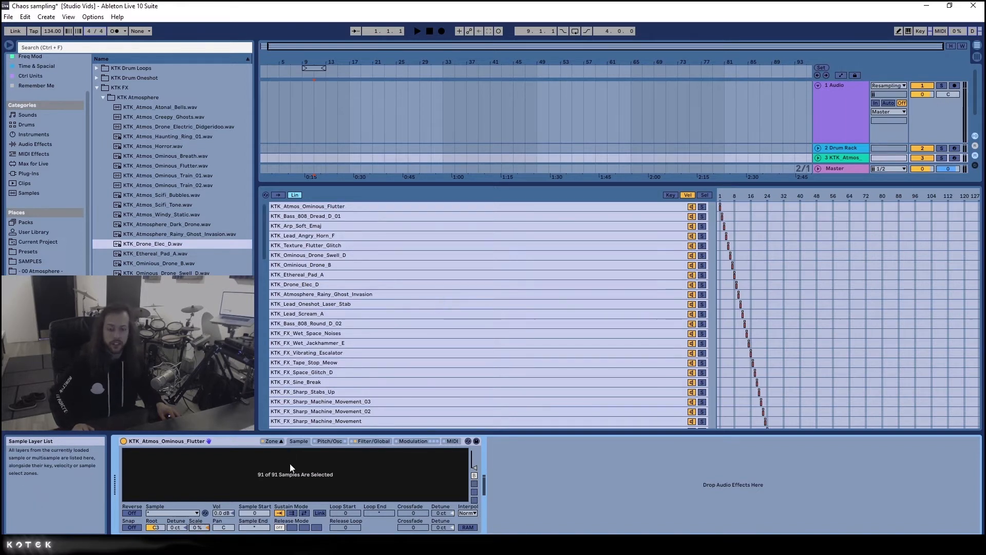
{"action": "left_click", "coordinate": [421, 283]}
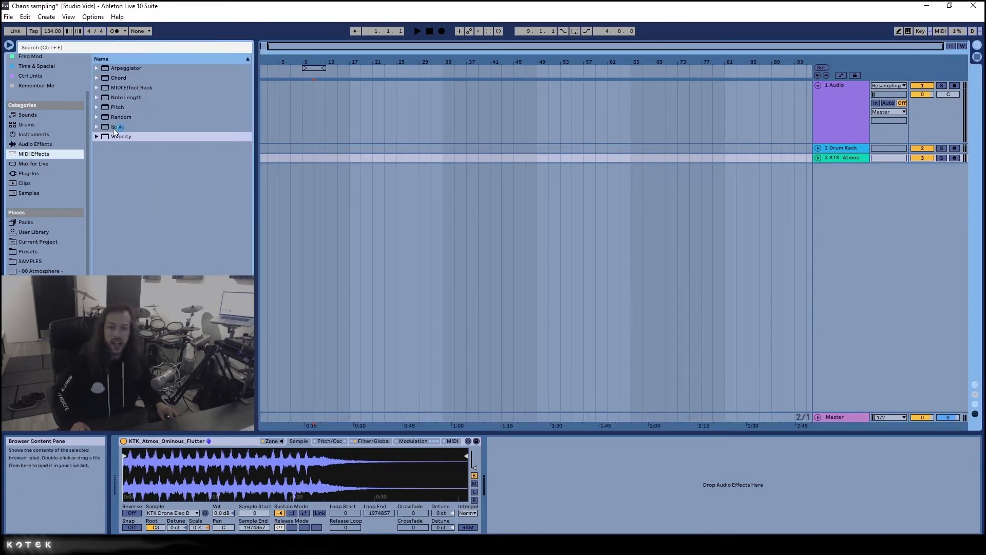
Add a Velocity MIDI effect before the Sampler and set its Out Hi, Out Low and Random to 64.
{"action": "left_click_drag", "start_coordinate": [116, 135], "coordinate": [119, 481]}
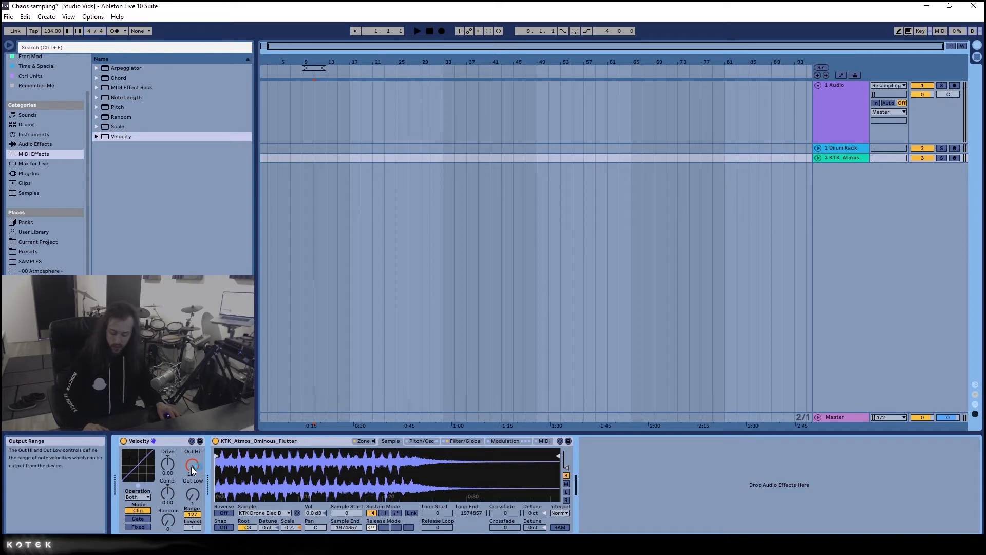
{"action": "type", "text": "13"}
{"action": "type", "text": "4"}
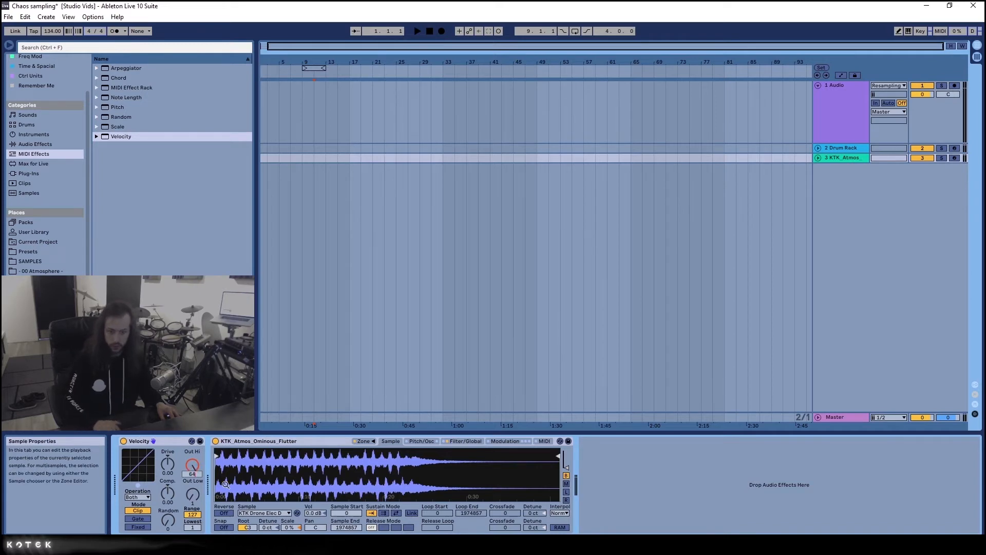
{"action": "left_click", "coordinate": [192, 495]}
{"action": "type", "text": "64"}
{"action": "key", "text": "Return"}
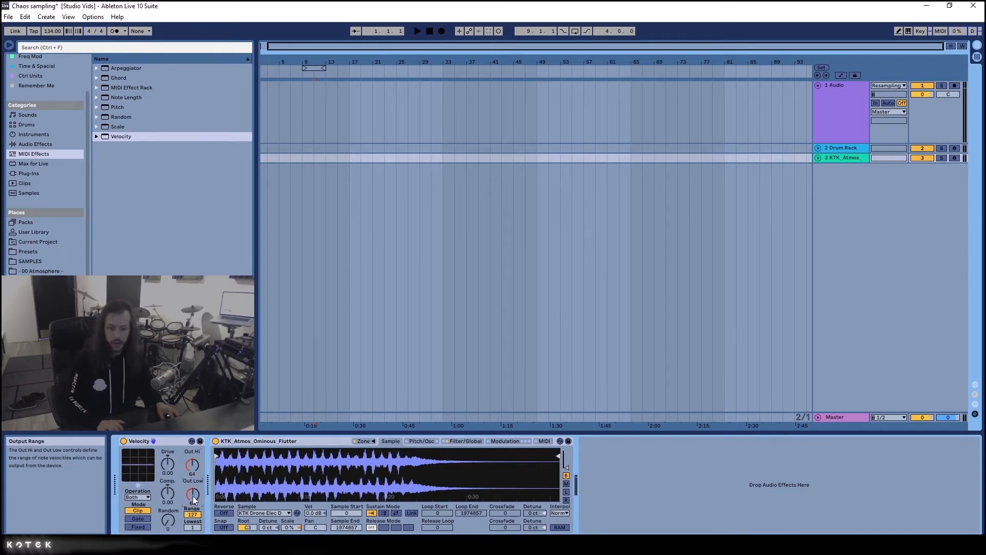
{"action": "left_click_drag", "start_coordinate": [171, 523], "coordinate": [171, 463]}
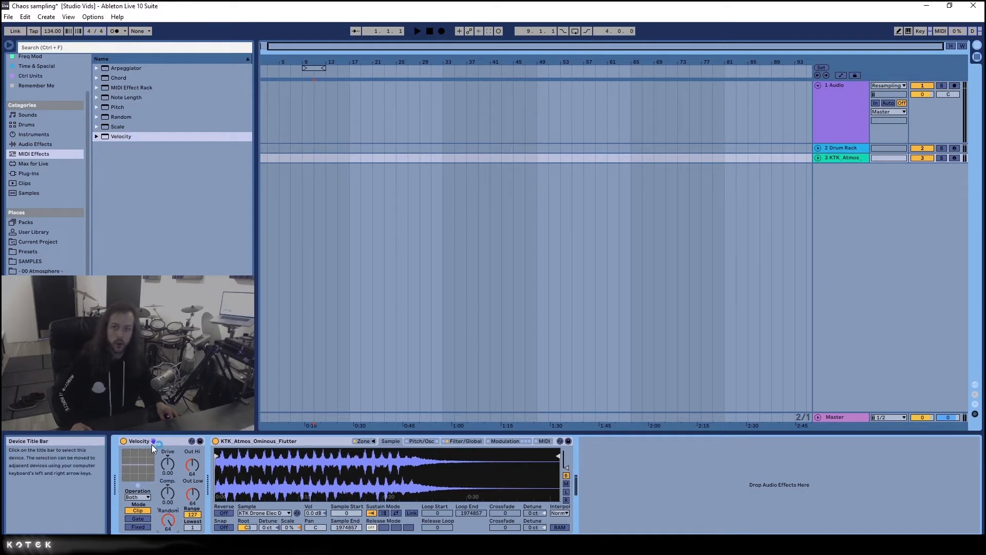
Arm the KTK_Atmos track for recording and review its sample zones and Velocity device.
{"action": "left_click", "coordinate": [956, 156]}
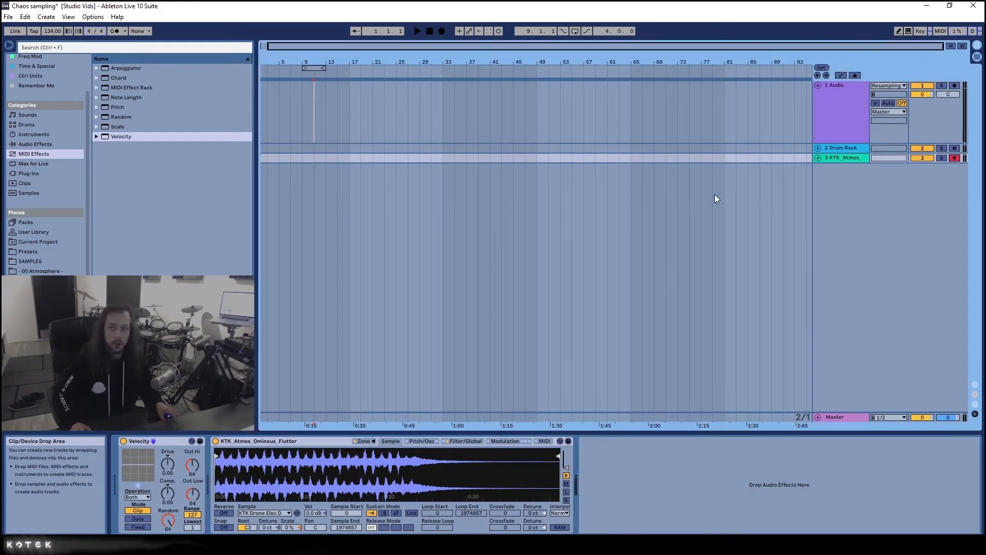
{"action": "left_click", "coordinate": [364, 442]}
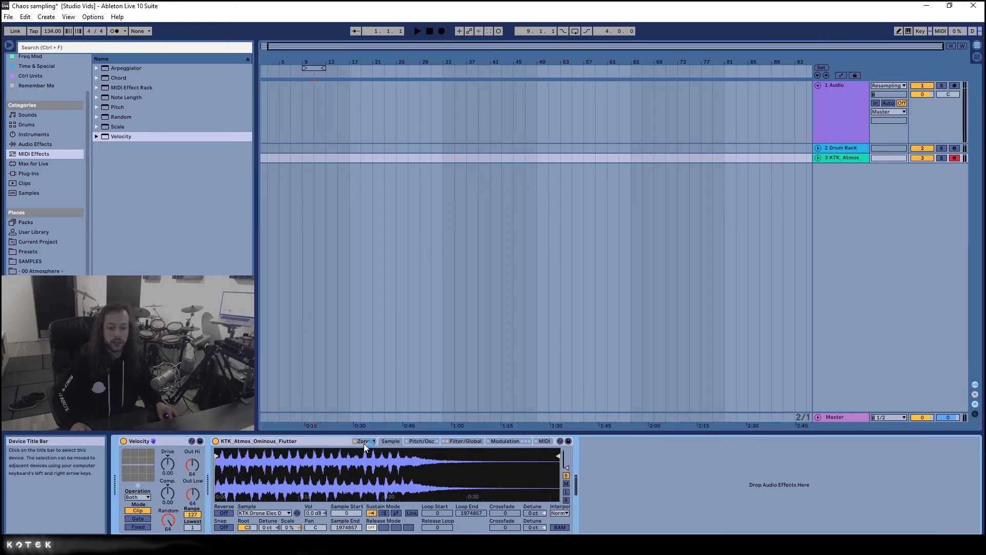
{"action": "left_click_drag", "start_coordinate": [583, 365], "coordinate": [663, 206]}
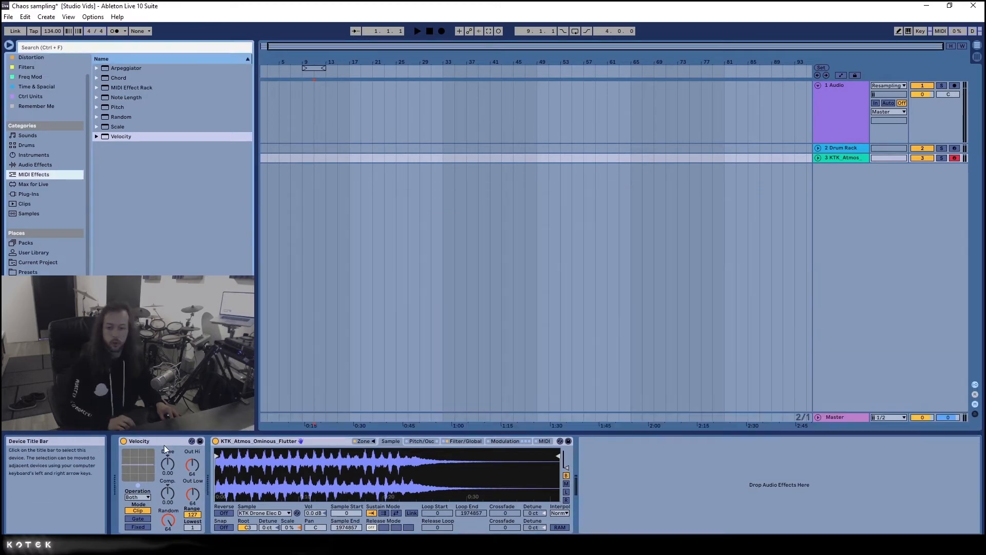
{"action": "left_click", "coordinate": [165, 445]}
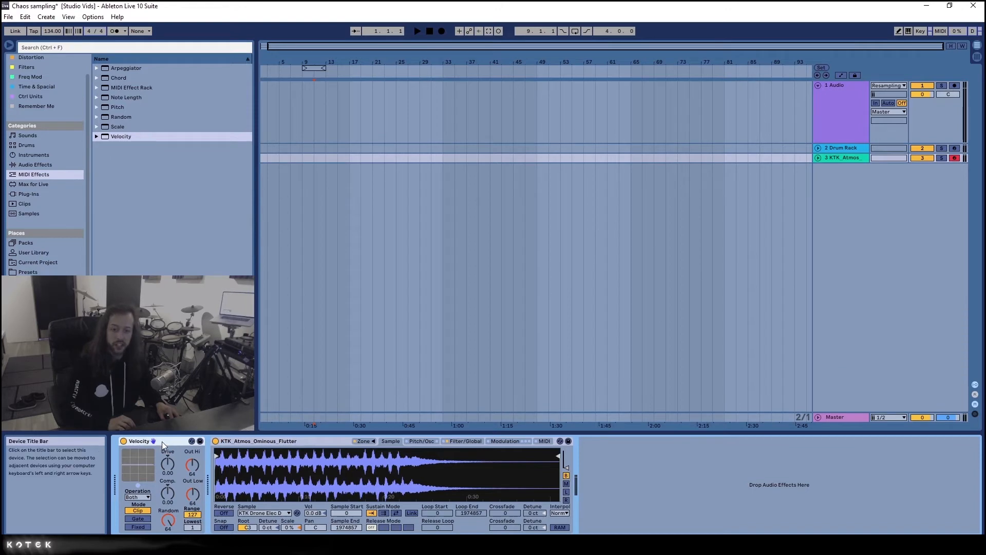
Add the OTT multiband preset and a Glue Compressor after the Sampler.
{"action": "left_click", "coordinate": [42, 165]}
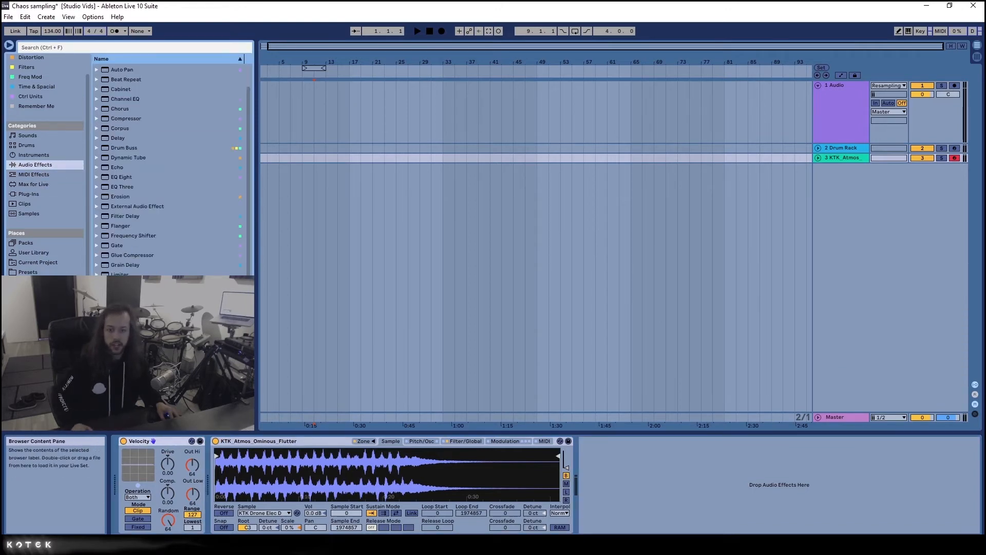
{"action": "double_click", "coordinate": [123, 339]}
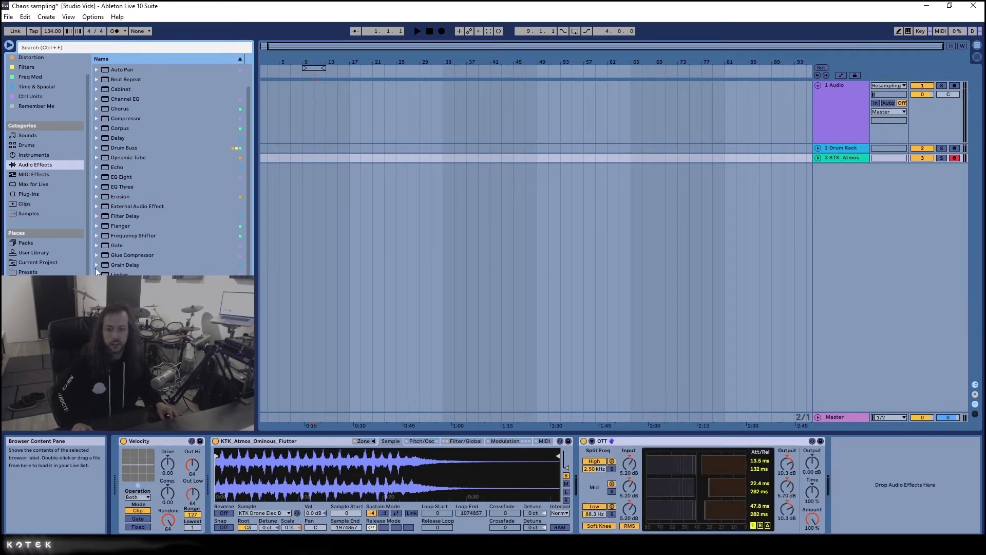
{"action": "double_click", "coordinate": [100, 255]}
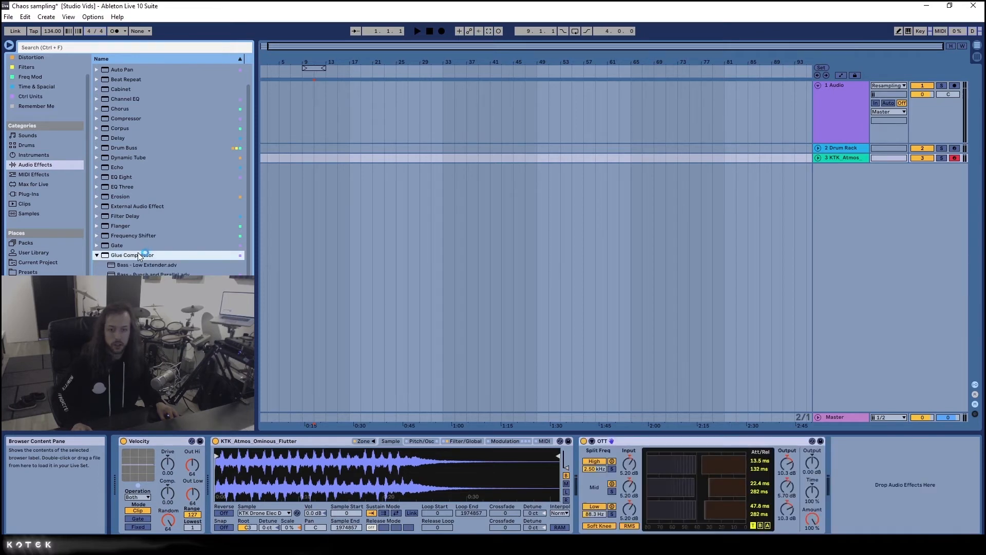
Set the OTT device's Output to 6.20 dB and its Amount to 47 %.
{"action": "left_click_drag", "start_coordinate": [812, 464], "coordinate": [812, 456]}
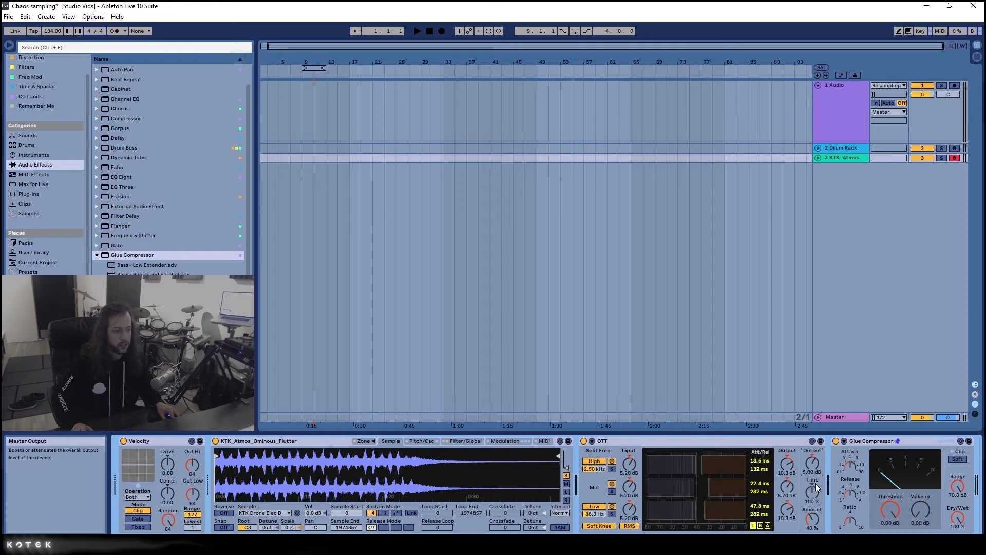
{"action": "left_click_drag", "start_coordinate": [812, 519], "coordinate": [812, 516]}
{"action": "left_click_drag", "start_coordinate": [809, 464], "coordinate": [808, 461]}
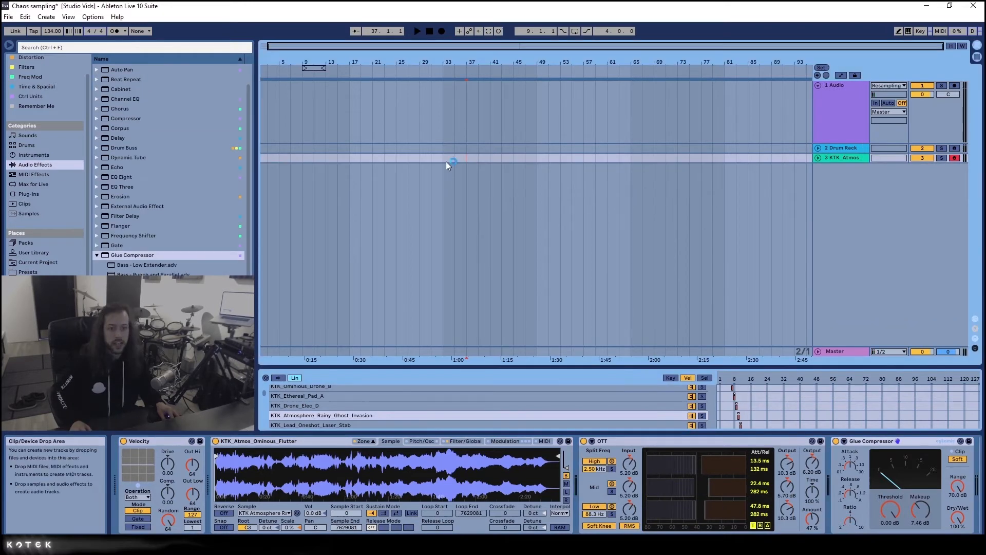
Inspect the Drum Rack track's kick and snare pads and their samples.
{"action": "left_click_drag", "start_coordinate": [454, 159], "coordinate": [432, 159]}
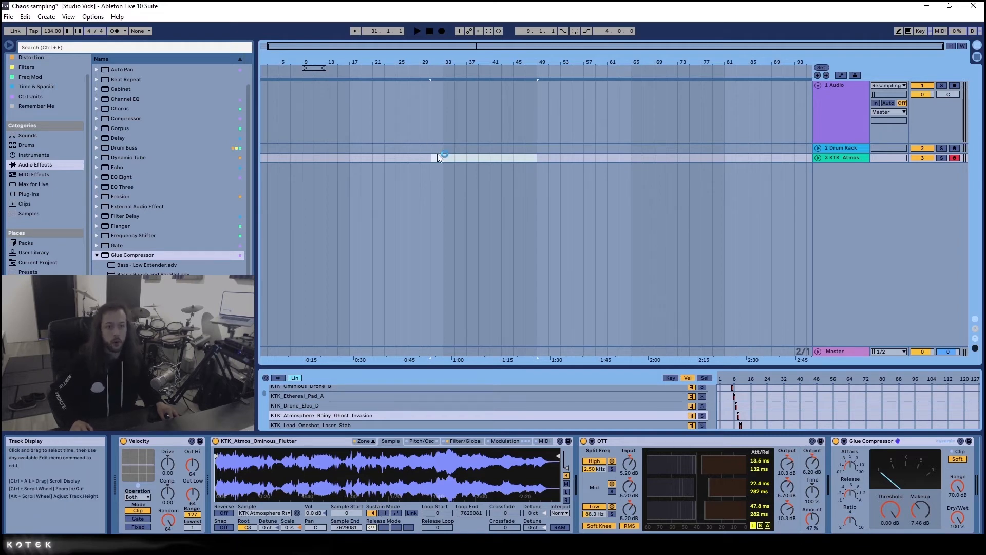
{"action": "left_click", "coordinate": [849, 150]}
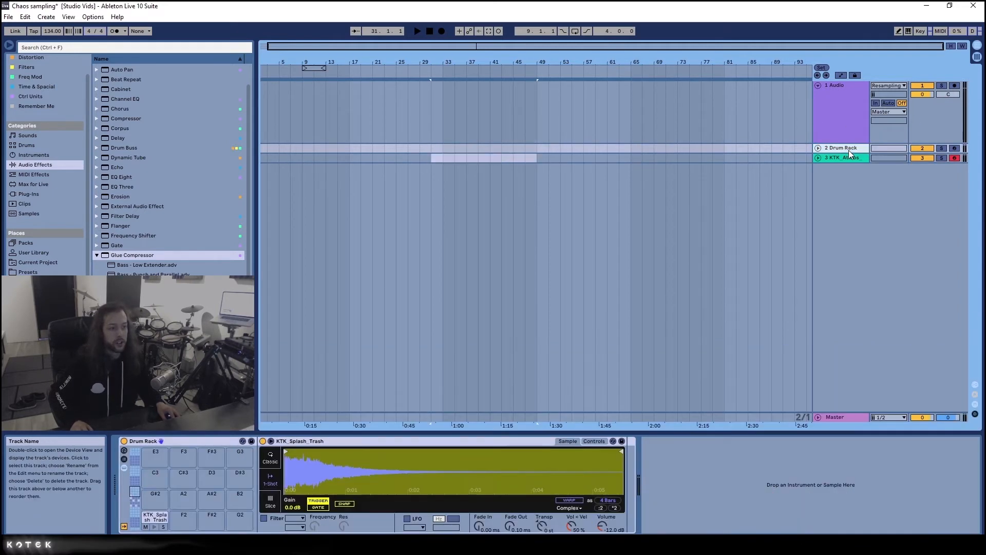
{"action": "left_click", "coordinate": [134, 501]}
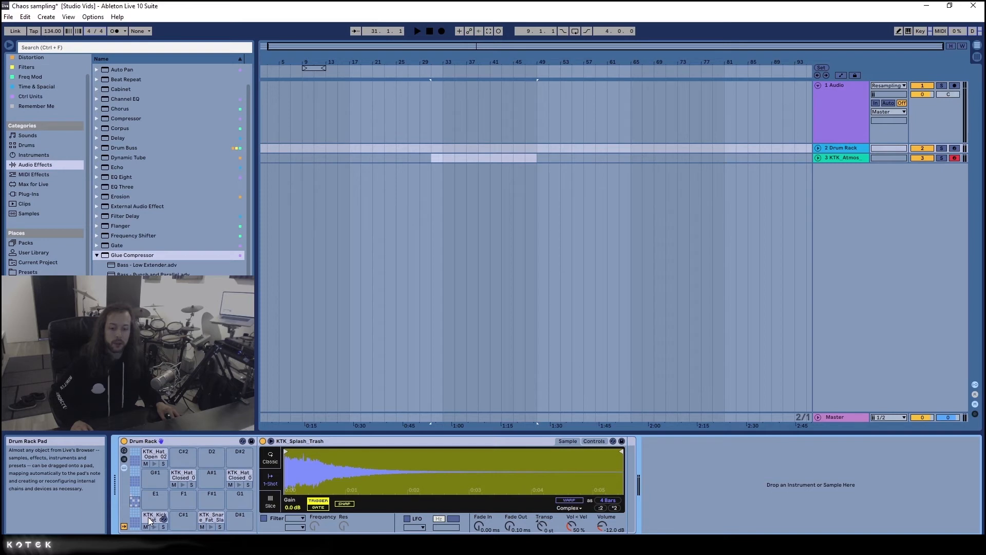
{"action": "left_click", "coordinate": [148, 517]}
{"action": "left_click", "coordinate": [207, 518]}
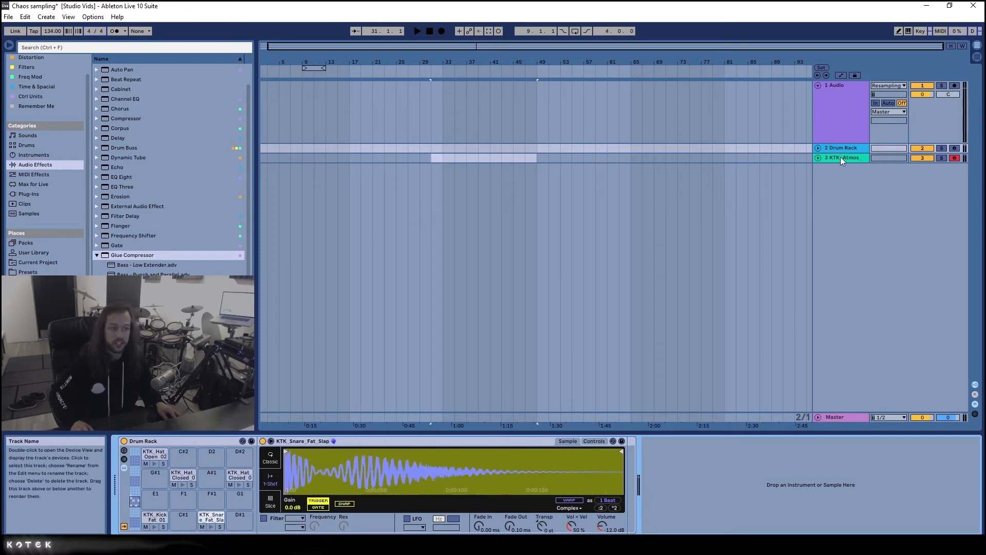
Group the Drum Rack into an Instrument Rack and create an empty second chain in it.
{"action": "left_click", "coordinate": [125, 458]}
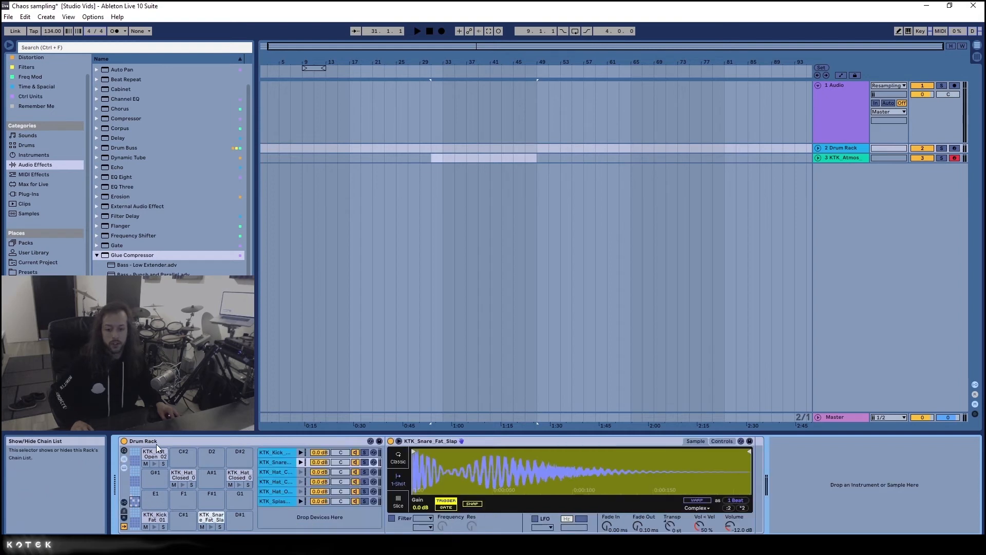
{"action": "left_click", "coordinate": [162, 440]}
{"action": "key", "text": "ctrl+g"}
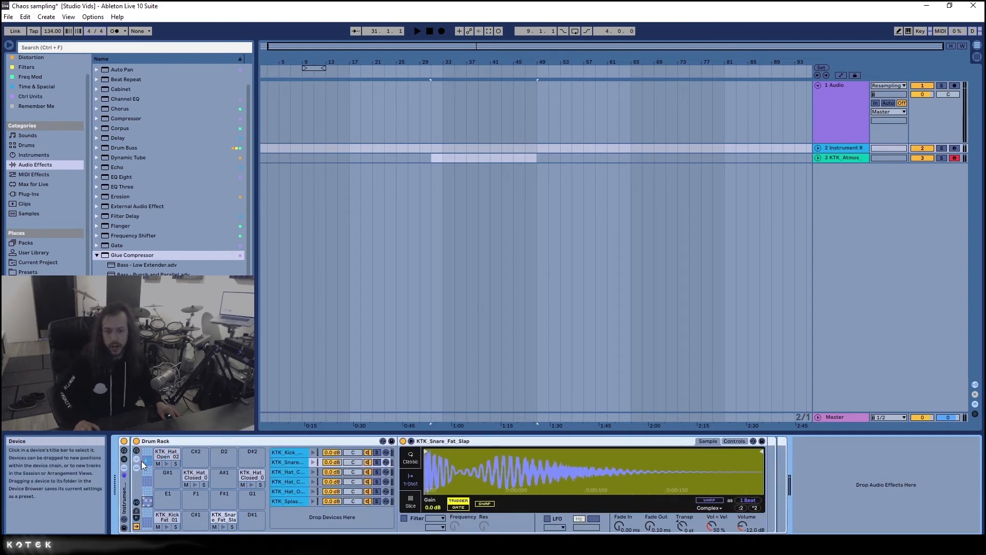
{"action": "left_click", "coordinate": [124, 459]}
{"action": "right_click", "coordinate": [172, 490]}
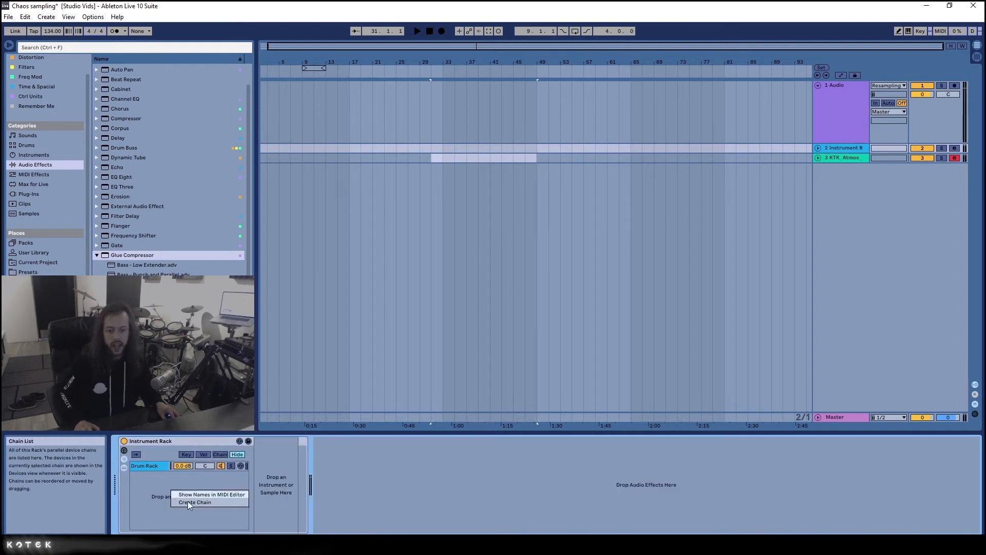
{"action": "left_click", "coordinate": [194, 504]}
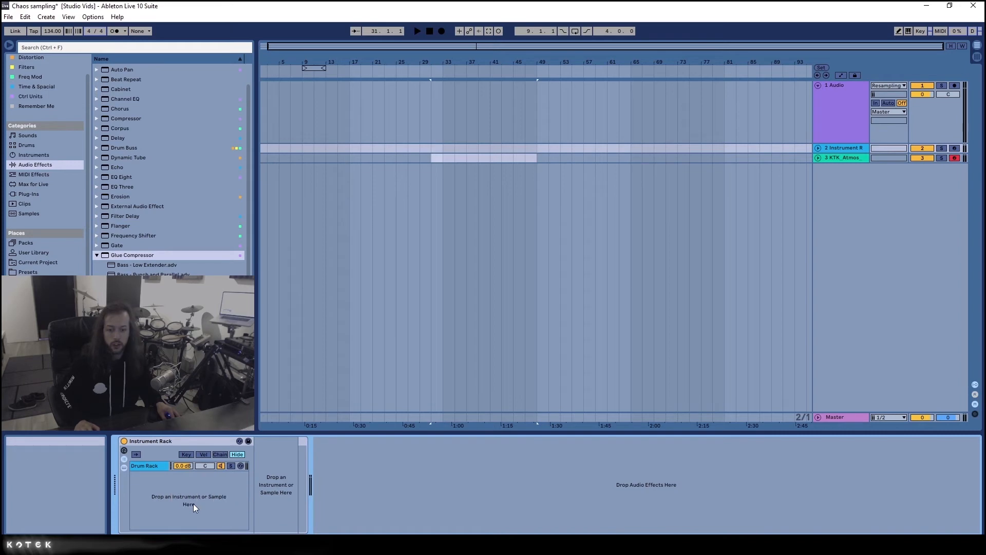
Add a Velocity MIDI effect to the new chain of the Instrument Rack.
{"action": "left_click", "coordinate": [40, 175]}
{"action": "left_click", "coordinate": [131, 137]}
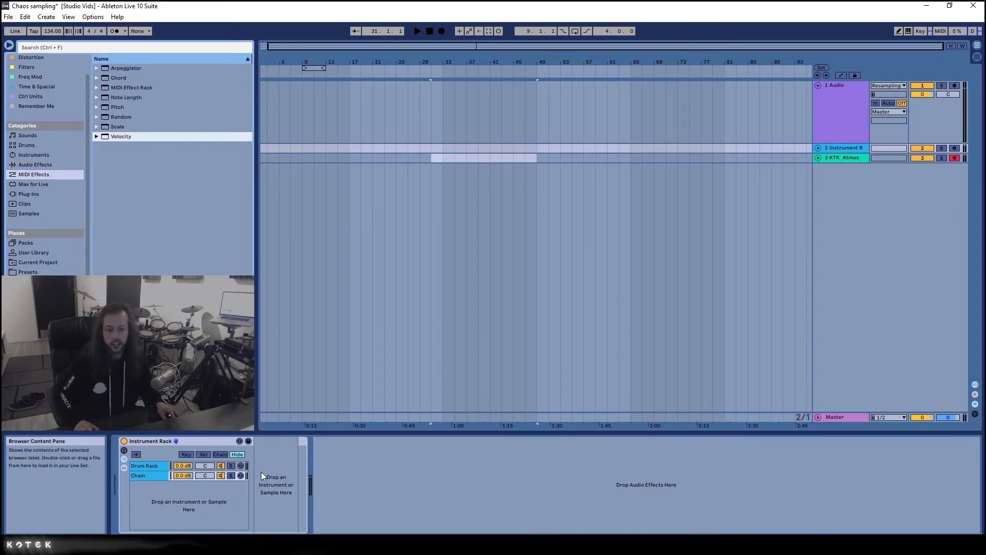
{"action": "left_click_drag", "start_coordinate": [116, 141], "coordinate": [276, 485]}
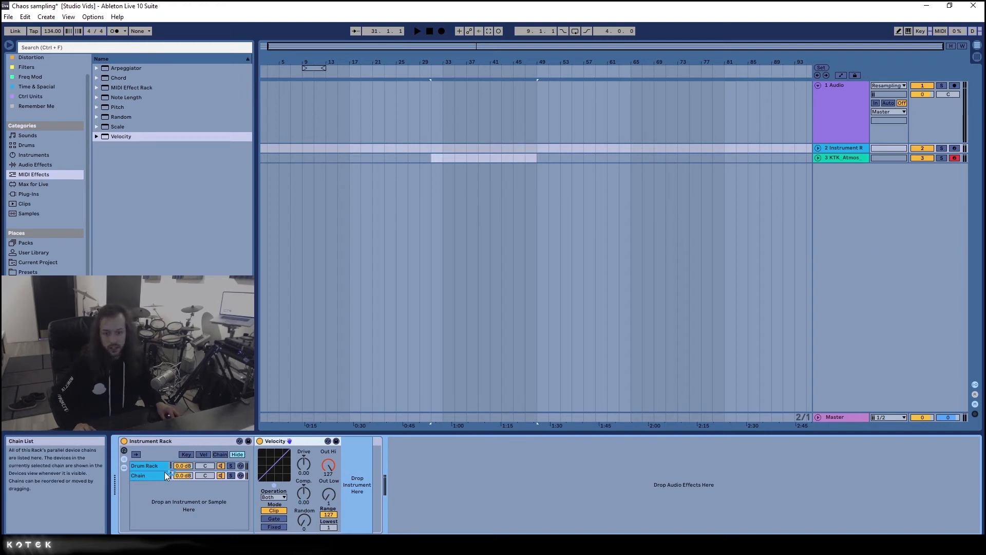
Arm only the Instrument Rack track for recording and narrow the new chain's key zone to C1.
{"action": "left_click", "coordinate": [187, 454]}
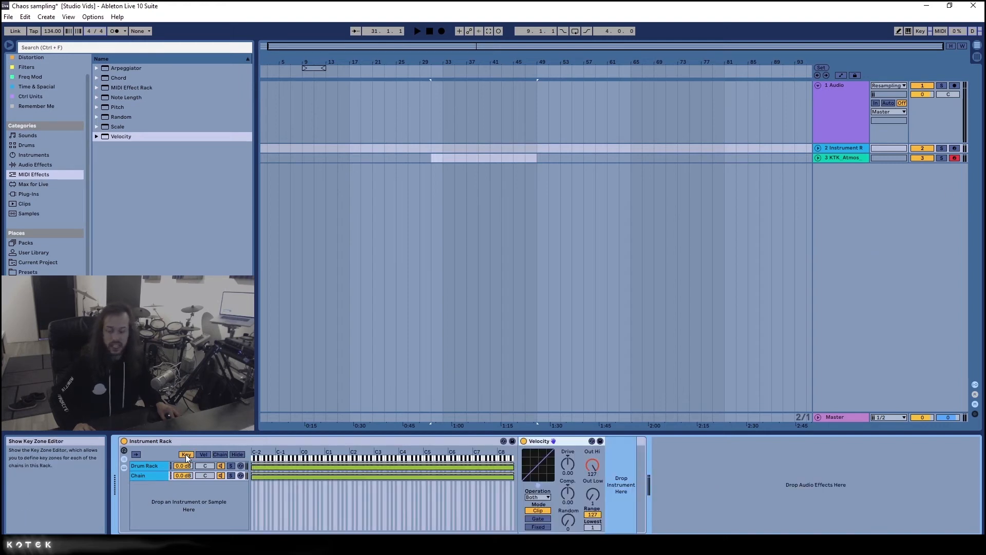
{"action": "left_click", "coordinate": [955, 148]}
{"action": "left_click", "coordinate": [954, 157]}
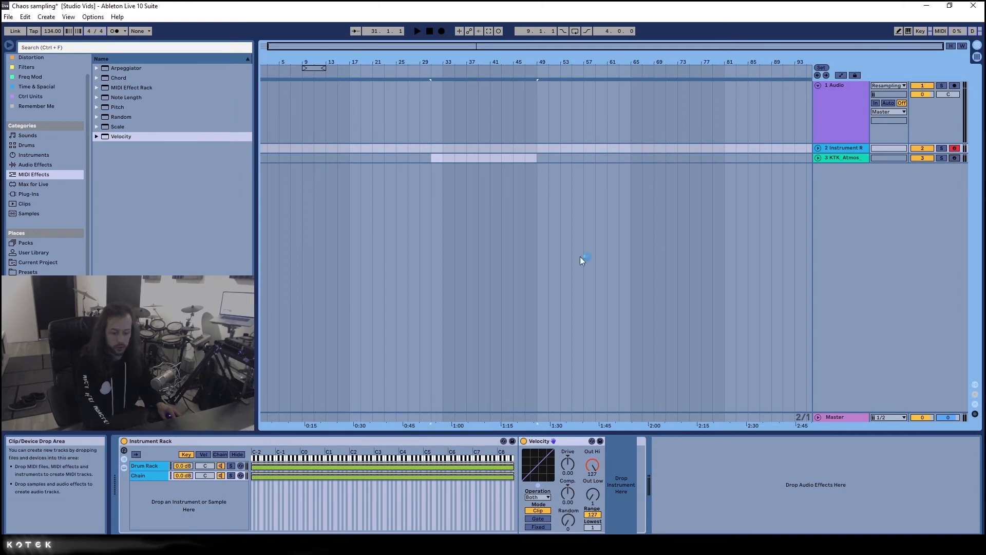
{"action": "left_click", "coordinate": [326, 476]}
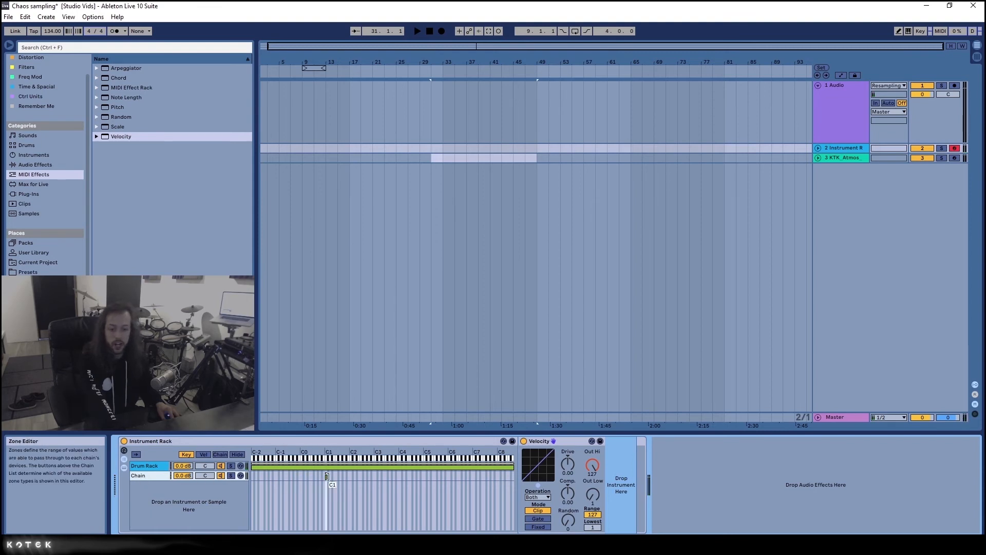
Extend the key zone of the Instrument Rack's second chain slightly upward from C1.
{"action": "left_click_drag", "start_coordinate": [326, 476], "coordinate": [331, 476]}
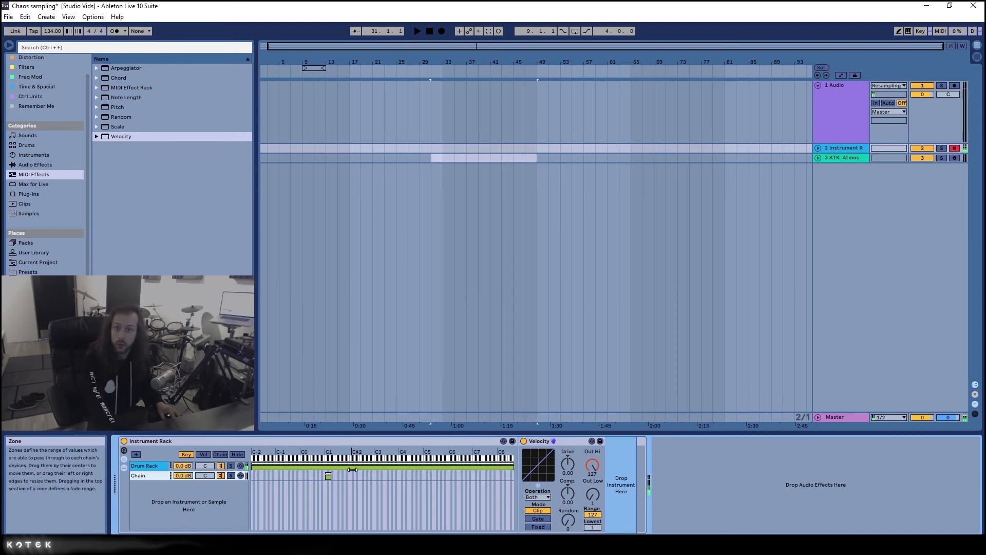
Unfold the KTK_Atmos track and set its MIDI input to 2-Instrument Rack, taken from Instrument Rack | Chain | Post FX.
{"action": "left_click", "coordinate": [818, 158]}
{"action": "left_click", "coordinate": [900, 159]}
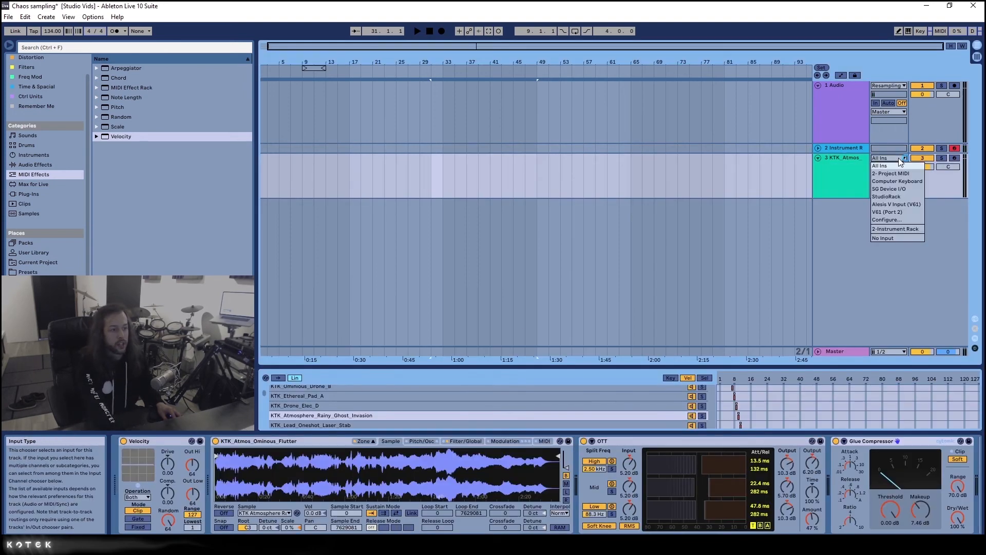
{"action": "left_click", "coordinate": [893, 229]}
{"action": "left_click", "coordinate": [887, 167]}
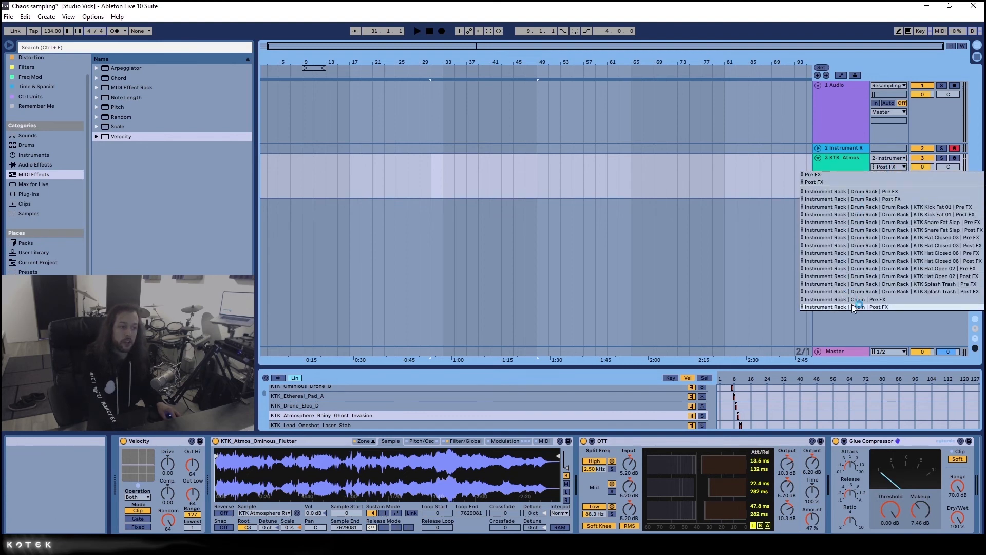
{"action": "left_click", "coordinate": [871, 304]}
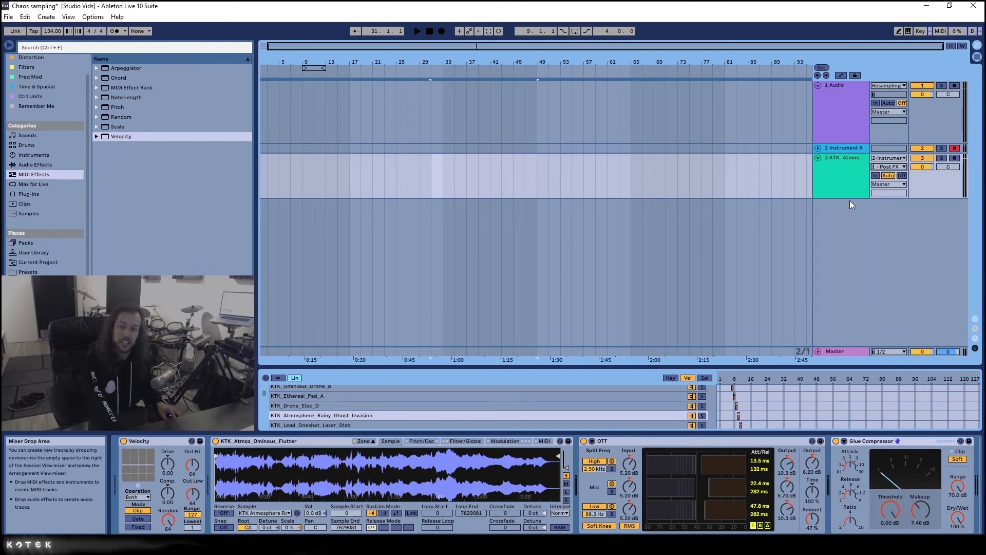
Set the KTK_Atmos Sampler track's monitoring to In and reselect the Instrument Rack track to trigger it.
{"action": "left_click", "coordinate": [840, 148]}
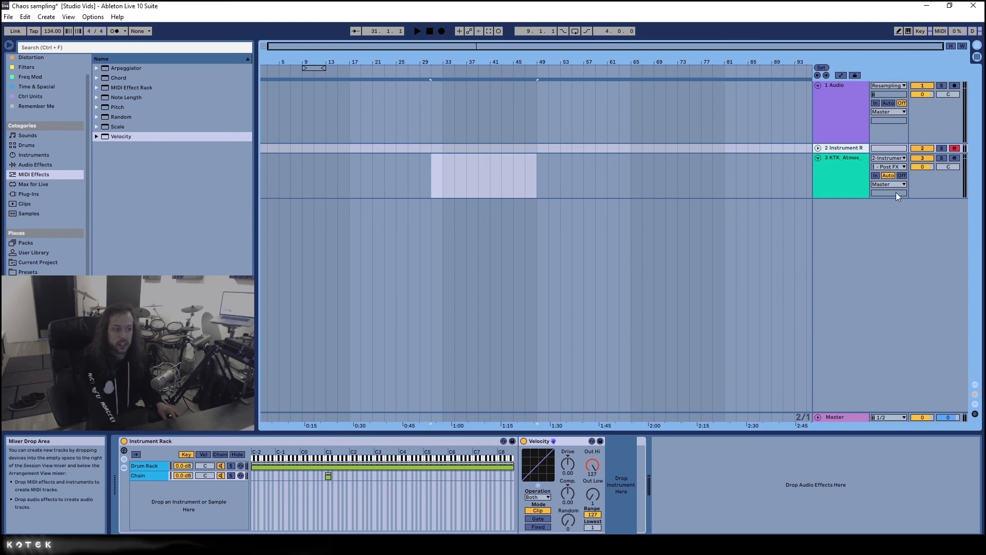
{"action": "left_click", "coordinate": [875, 176]}
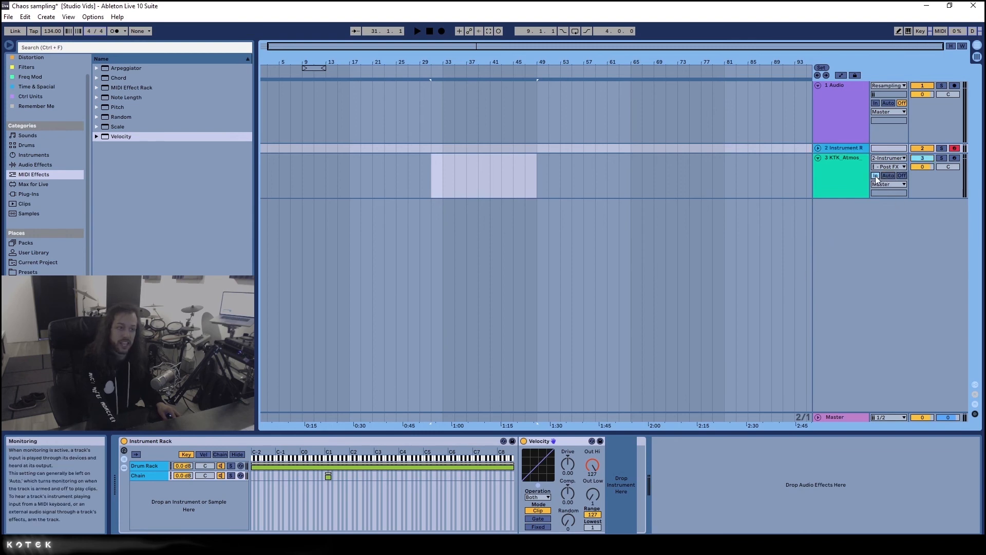
{"action": "left_click", "coordinate": [844, 168]}
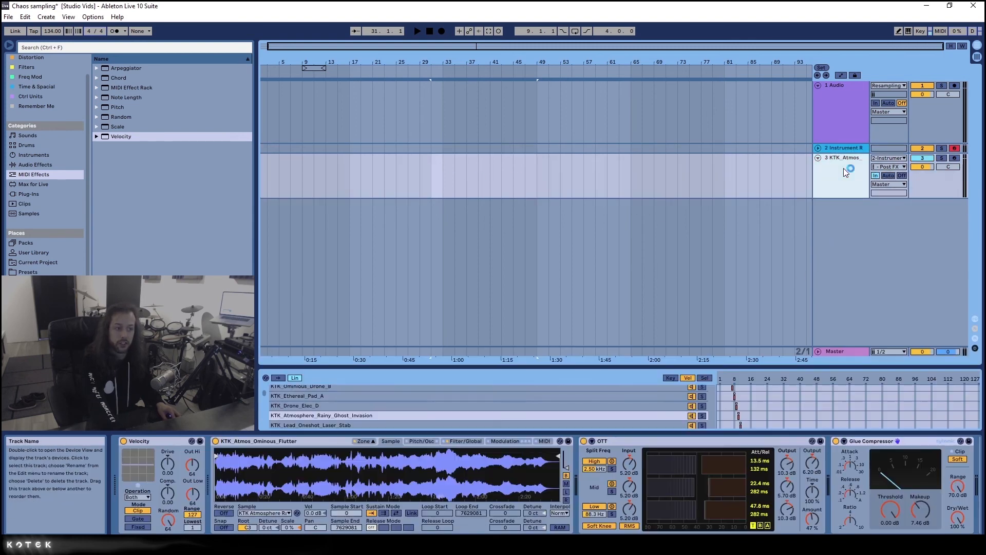
{"action": "left_click", "coordinate": [444, 150]}
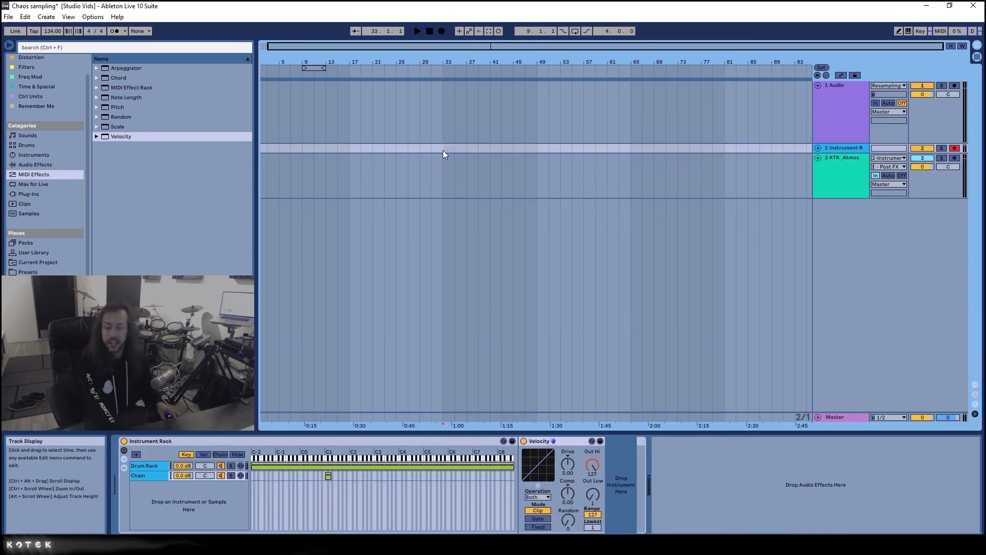
{"action": "left_click", "coordinate": [484, 148]}
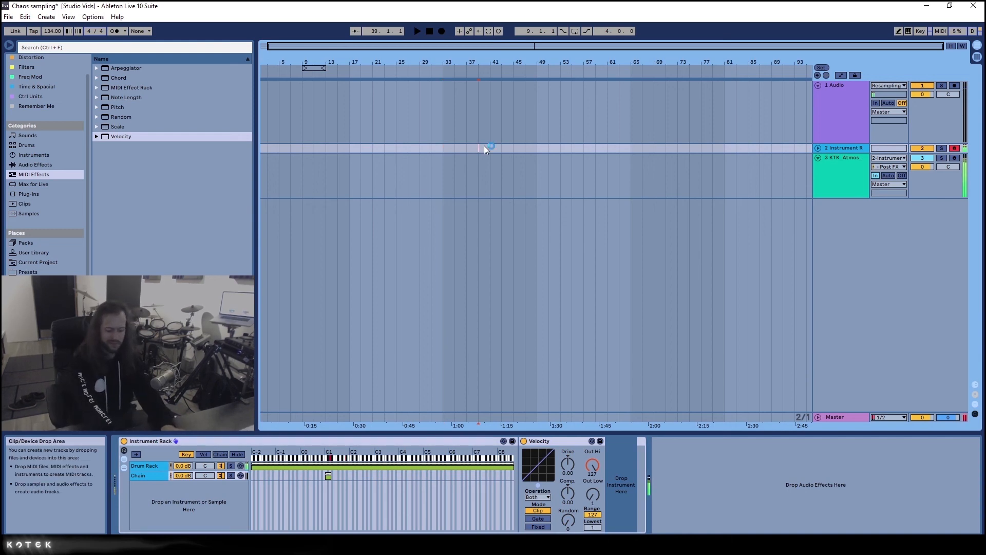